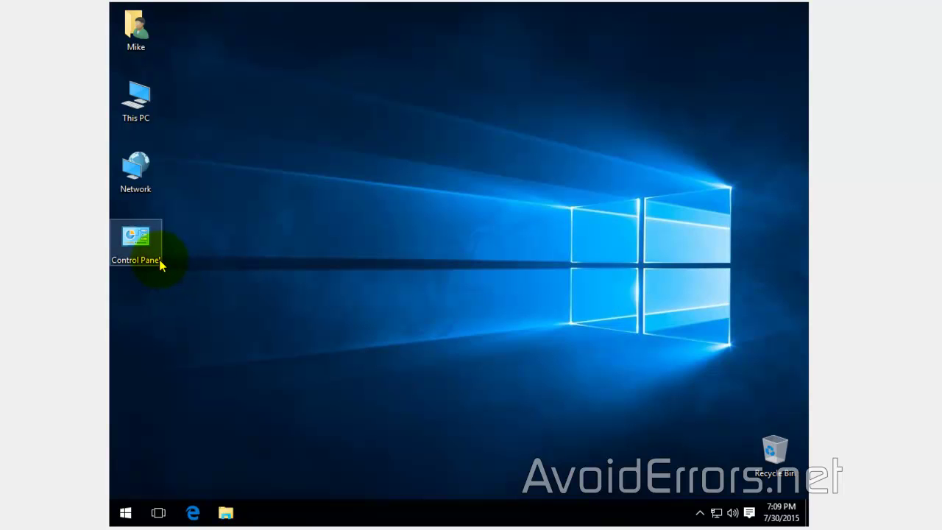
Step: In Control Panel's Small icons view, go to User Accounts > Manage another account and pick the administrator
double_click(136, 243)
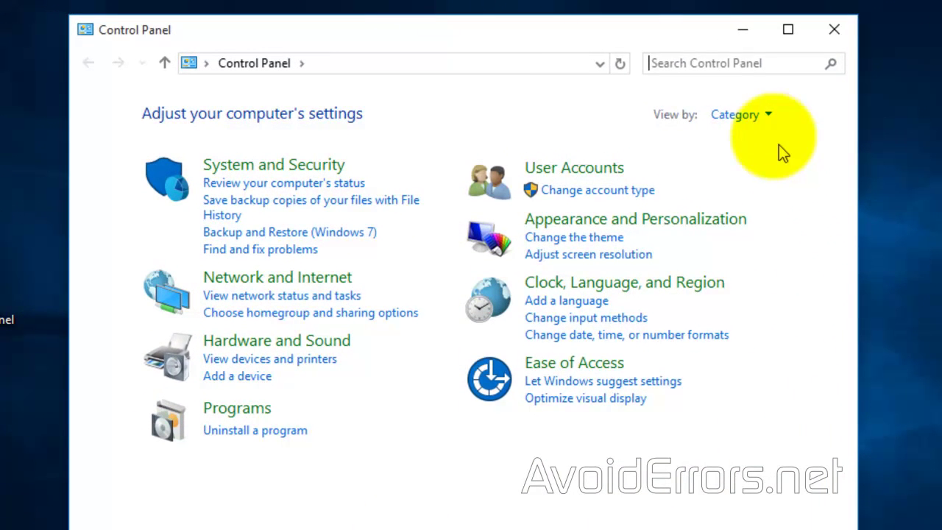
left_click(766, 118)
left_click(763, 193)
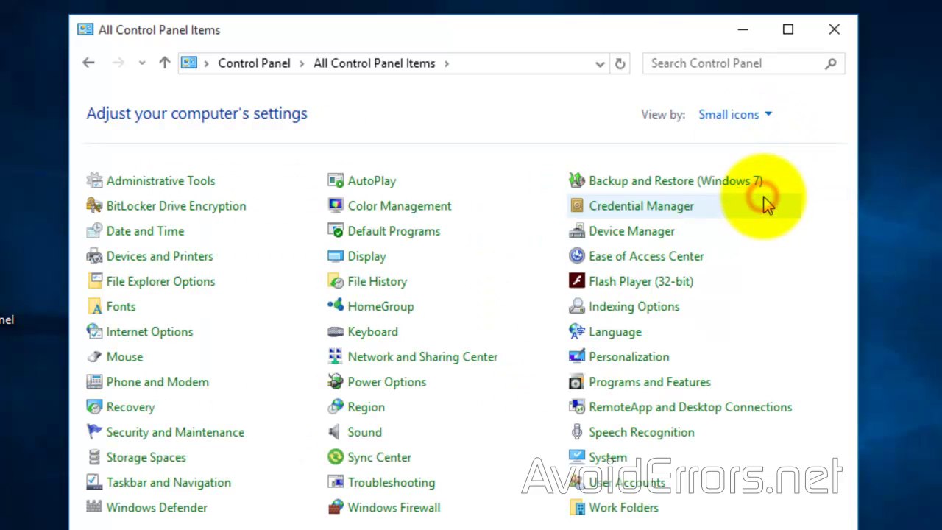
left_click(642, 485)
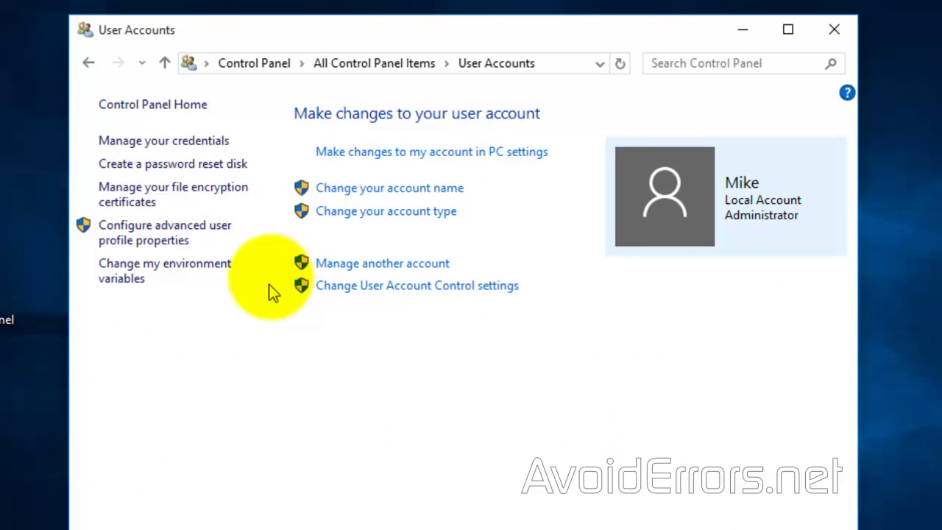
left_click(325, 263)
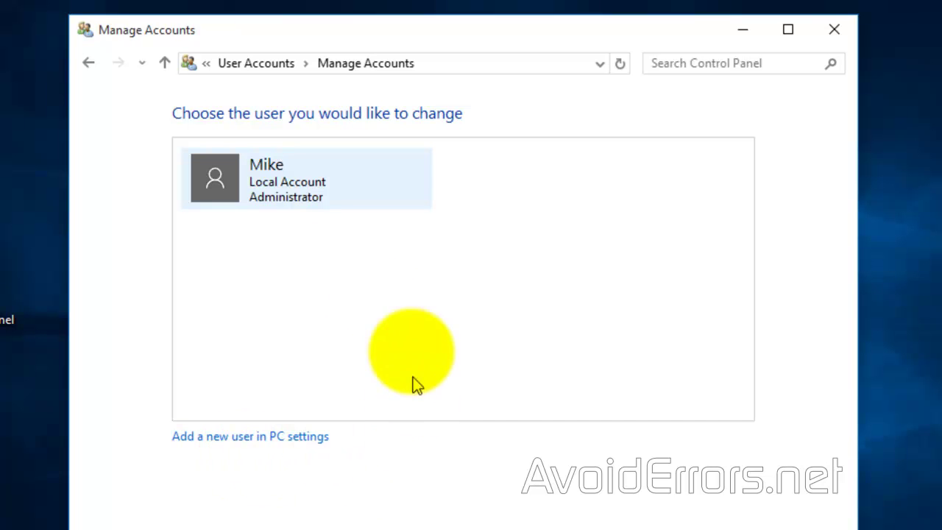
left_click(295, 197)
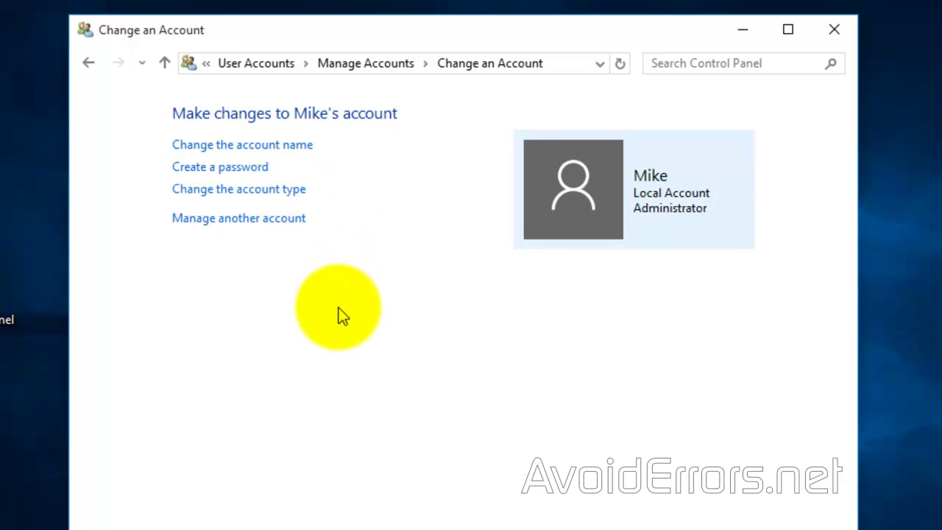
Step: Create a password for the administrator account with the hint 'same'
left_click(268, 168)
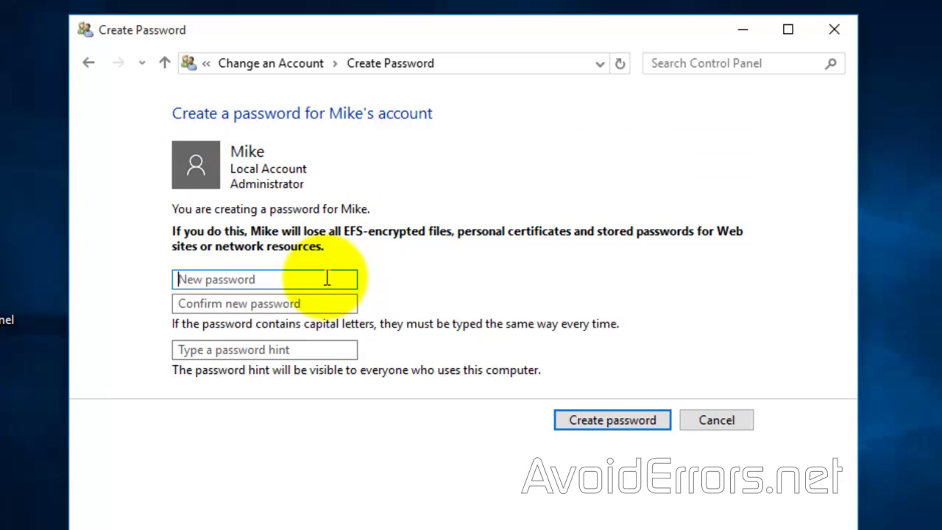
left_click(326, 277)
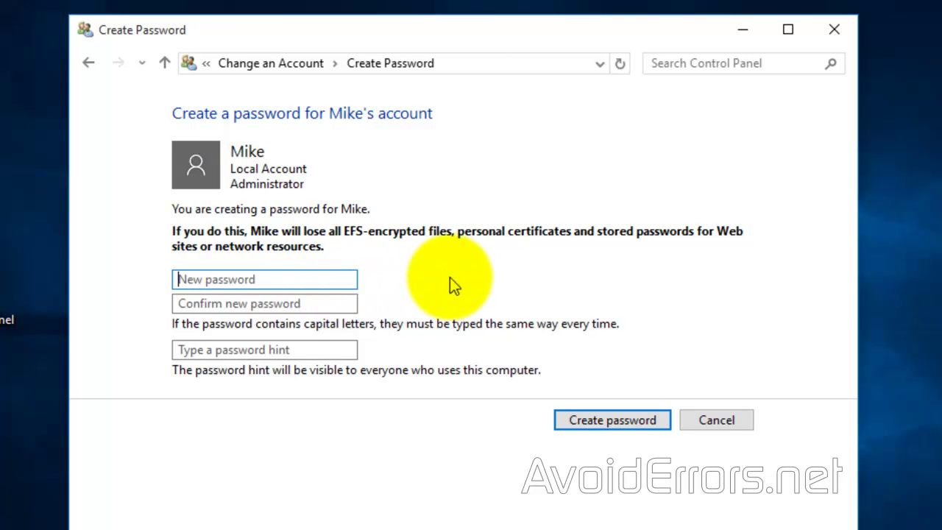
type("1234567")
key("Tab")
type("1234567")
left_click(321, 346)
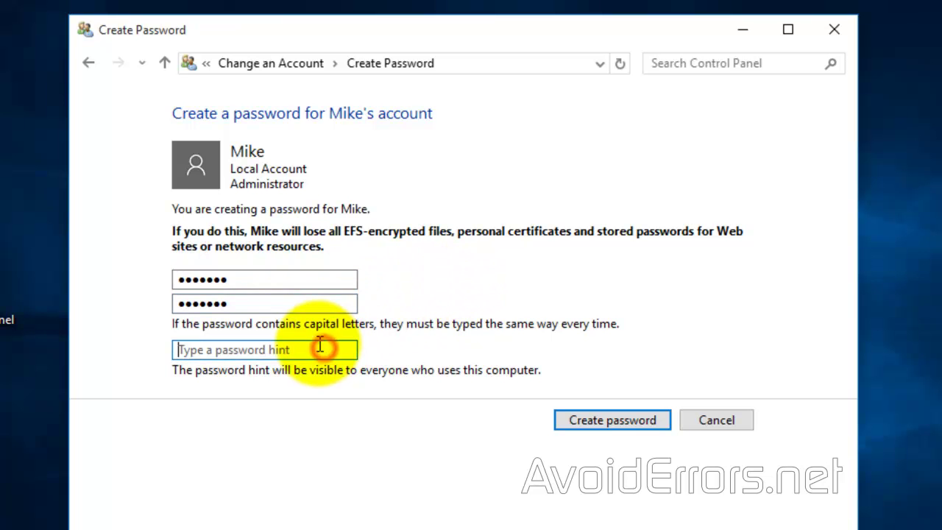
type("same")
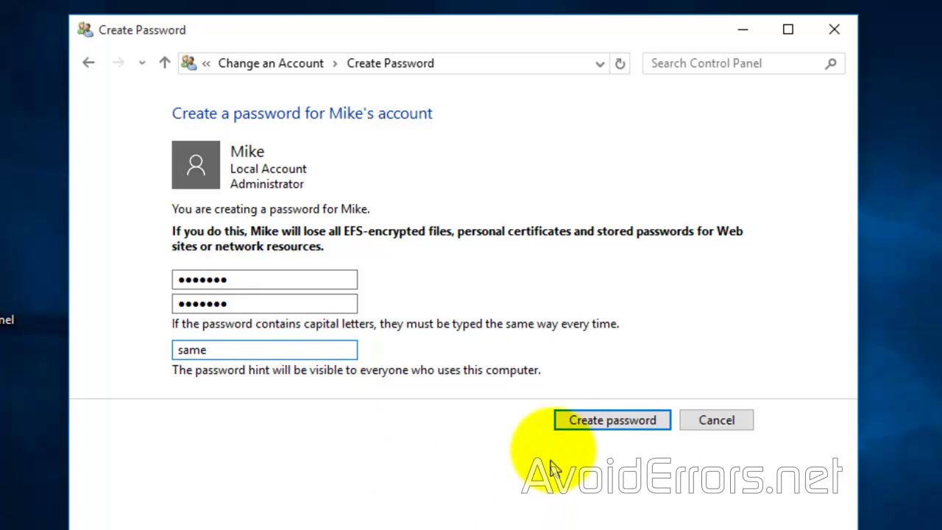
left_click(563, 421)
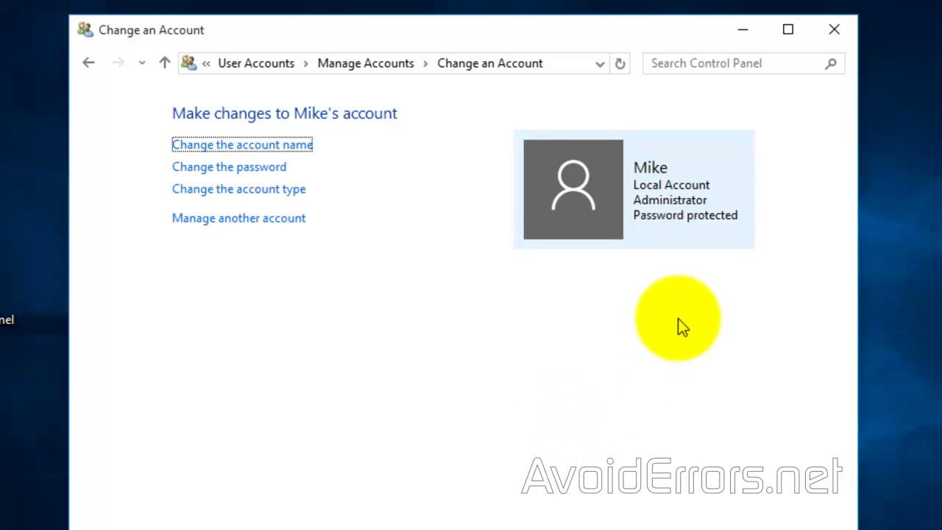
Step: Close Control Panel and launch Command Prompt by running cmd from the Run dialog
left_click(839, 13)
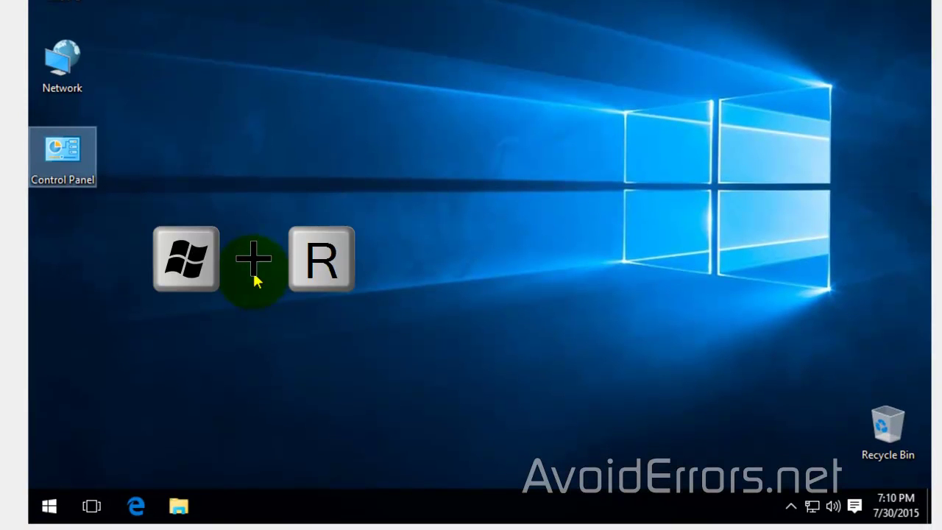
key("super+r")
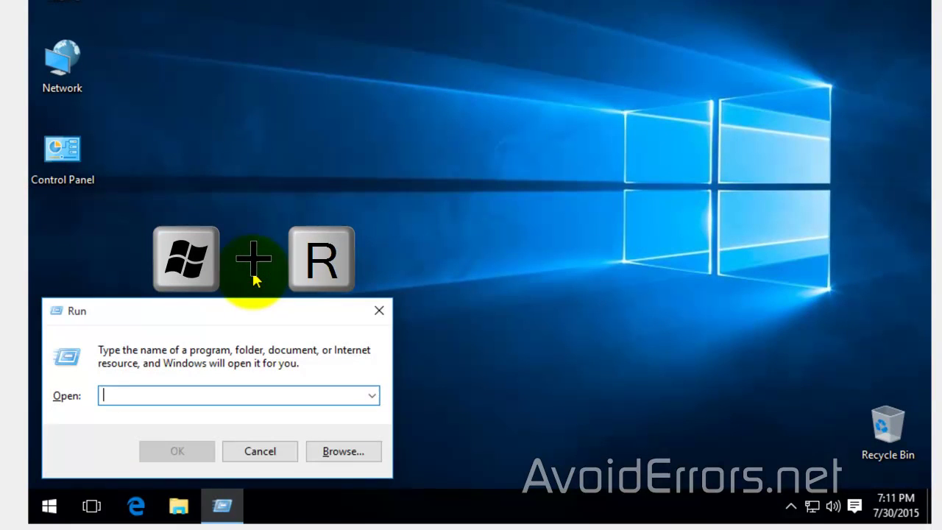
type("cmd")
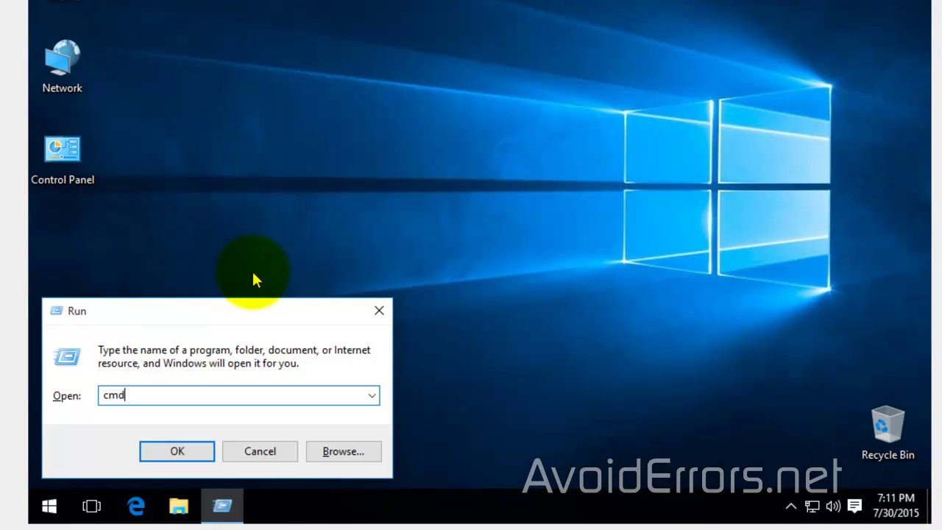
left_click(204, 451)
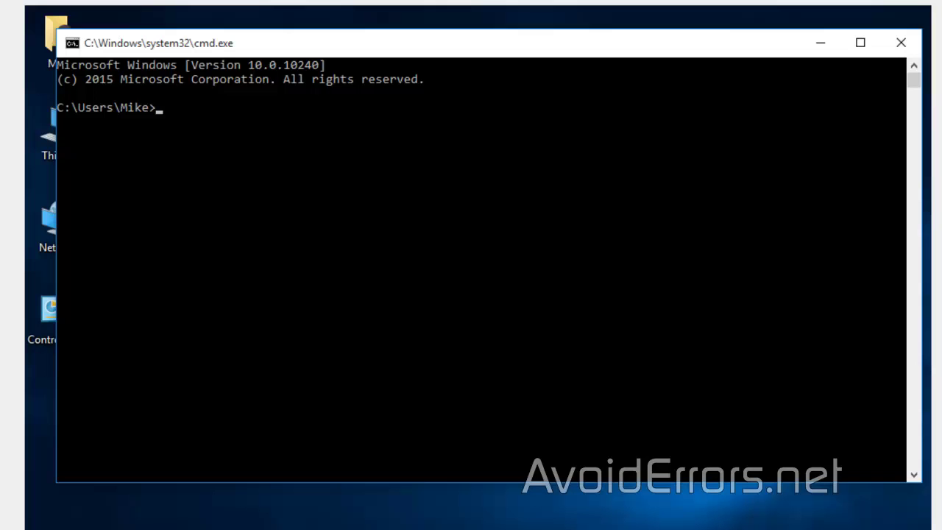
Step: Run ipconfig, highlight the IPv4 address 10.0.0.10 (gateway 10.0.0.1), then close the prompt
type("ipconfig")
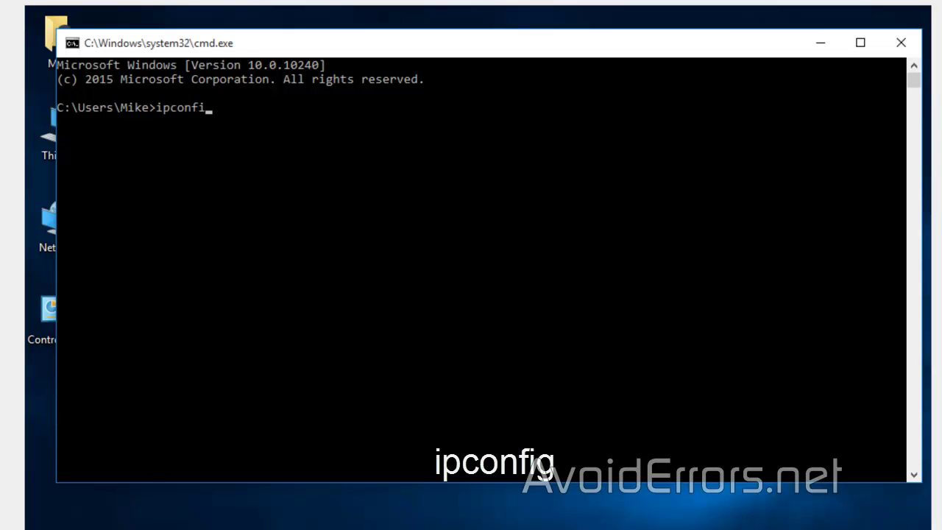
key("Return")
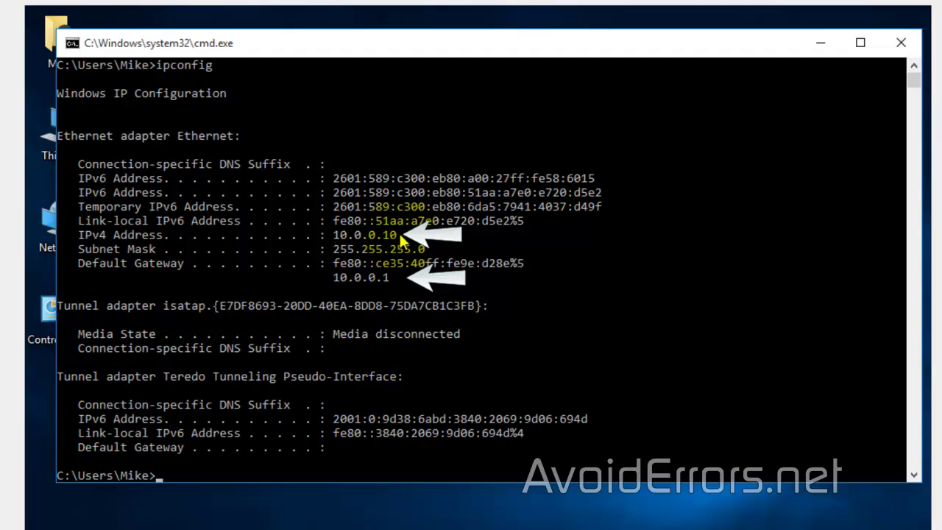
left_click_drag(399, 234, 338, 239)
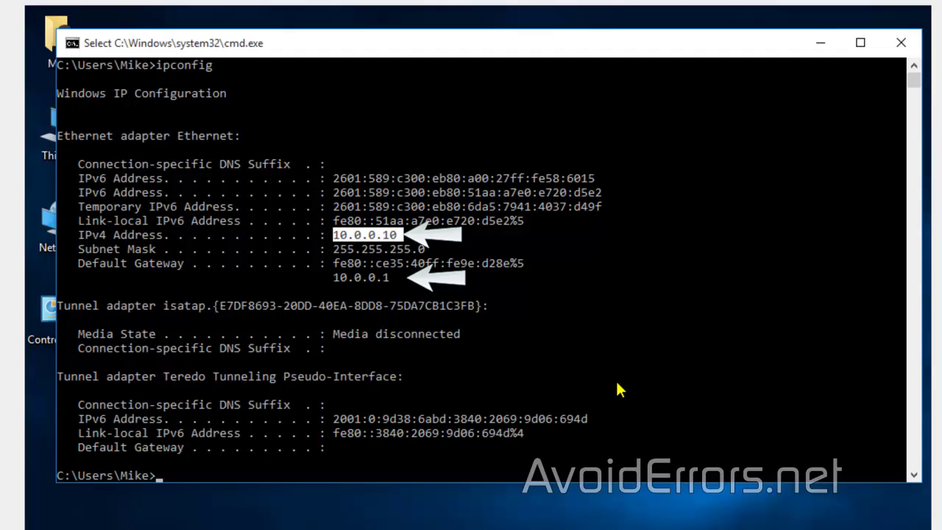
left_click(903, 44)
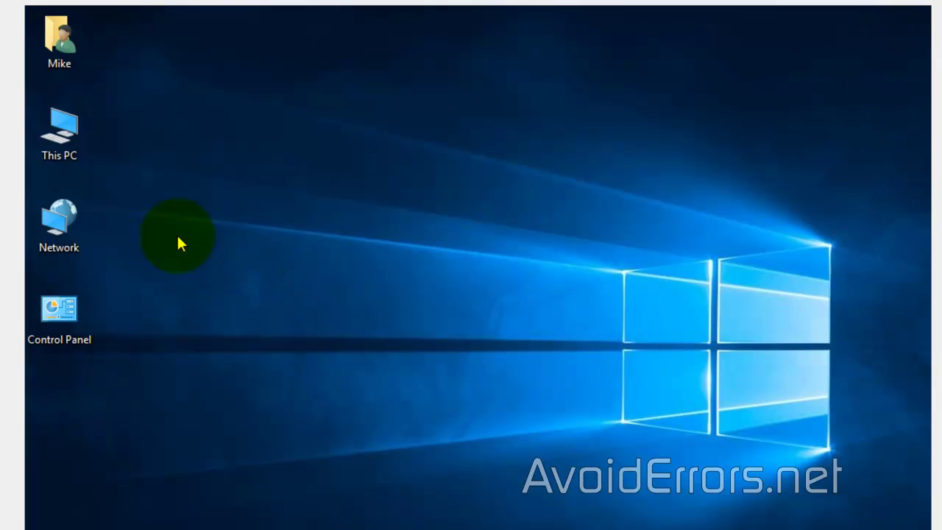
Step: From This PC's properties, allow remote connections and turn off the Network Level Authentication requirement
right_click(71, 153)
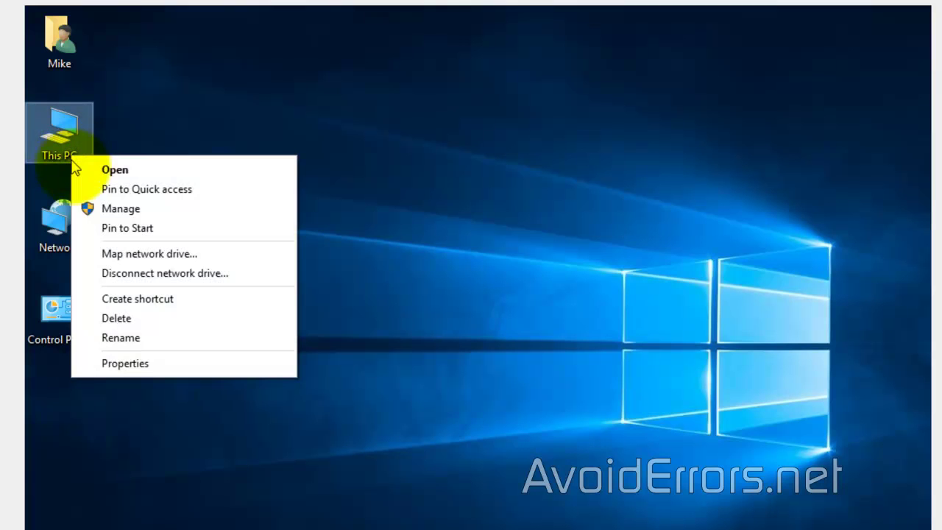
left_click(185, 373)
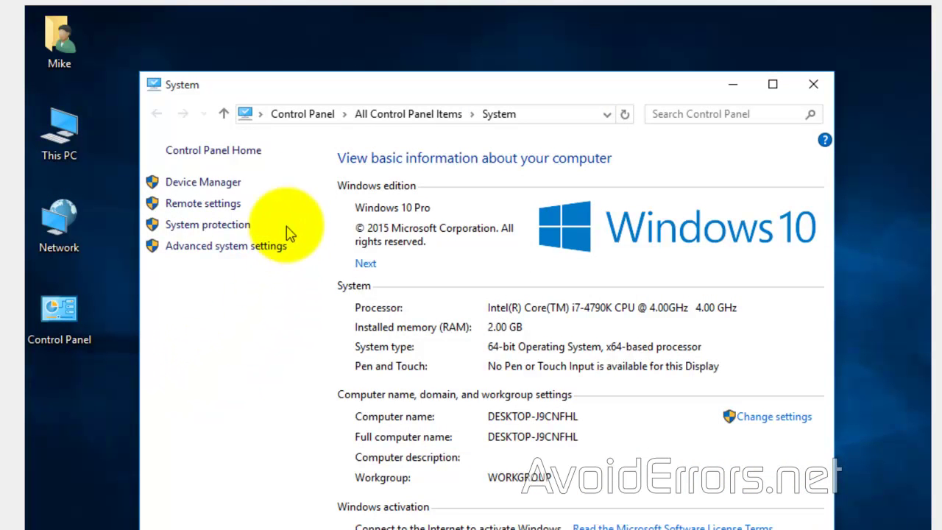
left_click(237, 206)
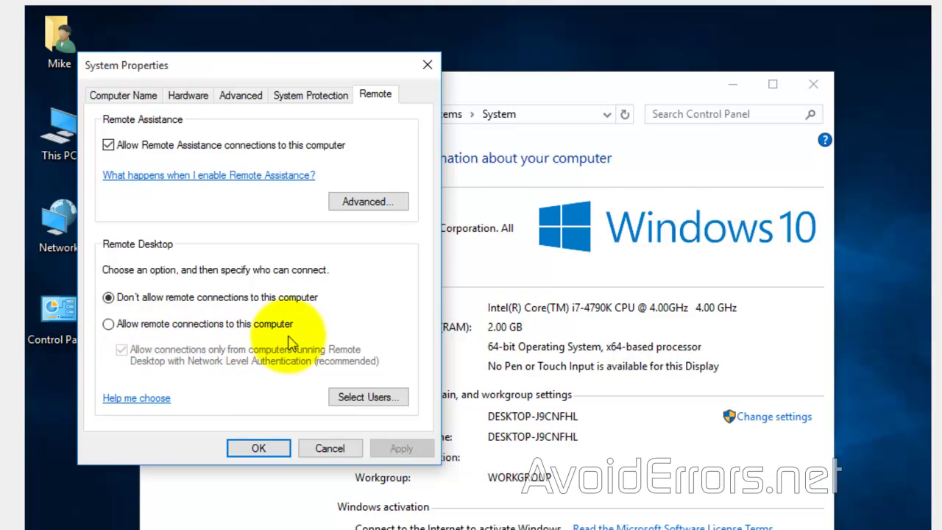
left_click(108, 324)
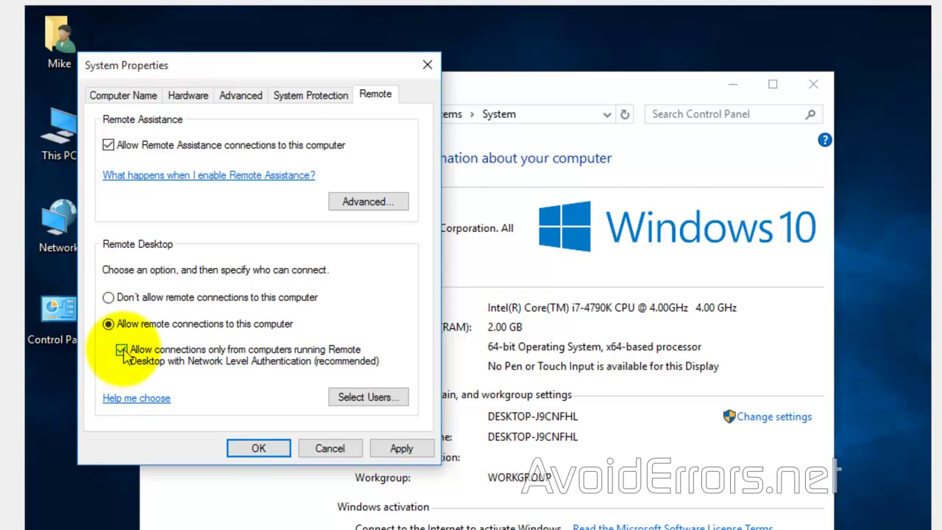
left_click(123, 352)
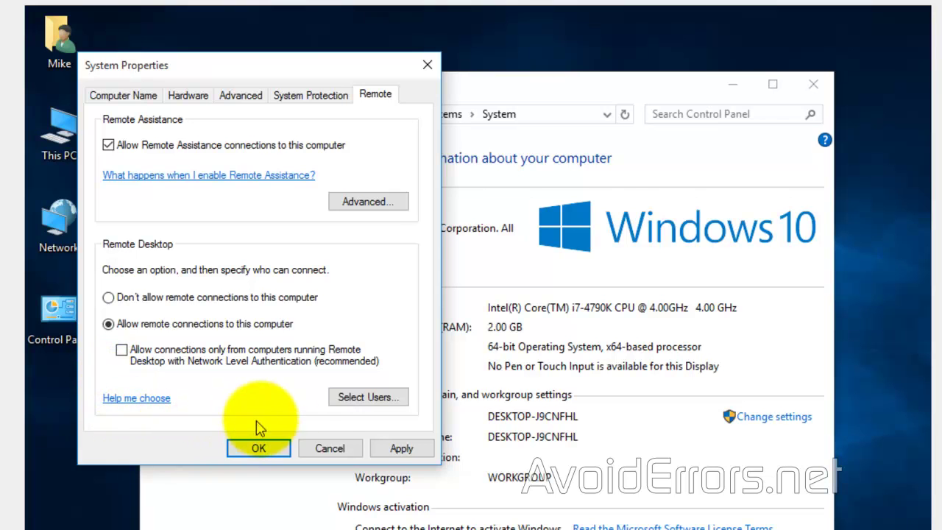
Step: Verify the signed-in user already has Remote Desktop access without adding anyone, then apply the settings
left_click(340, 398)
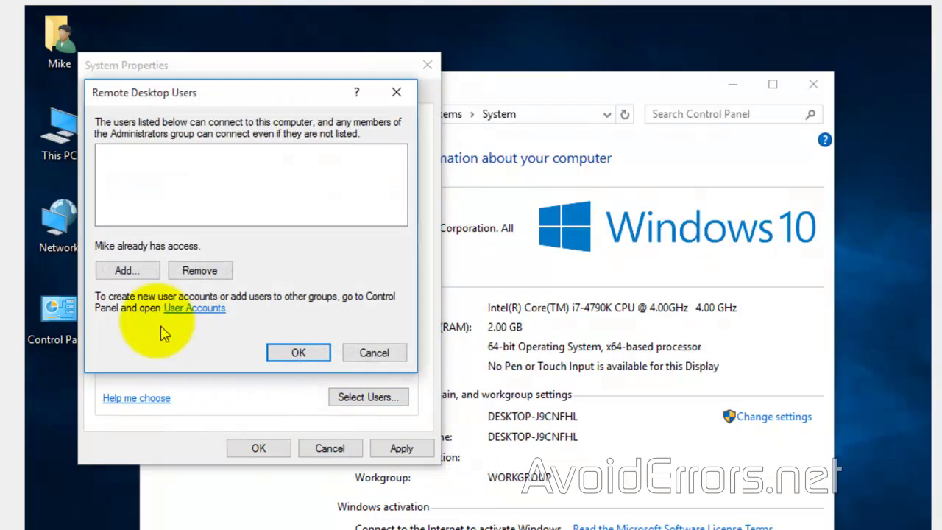
left_click(138, 268)
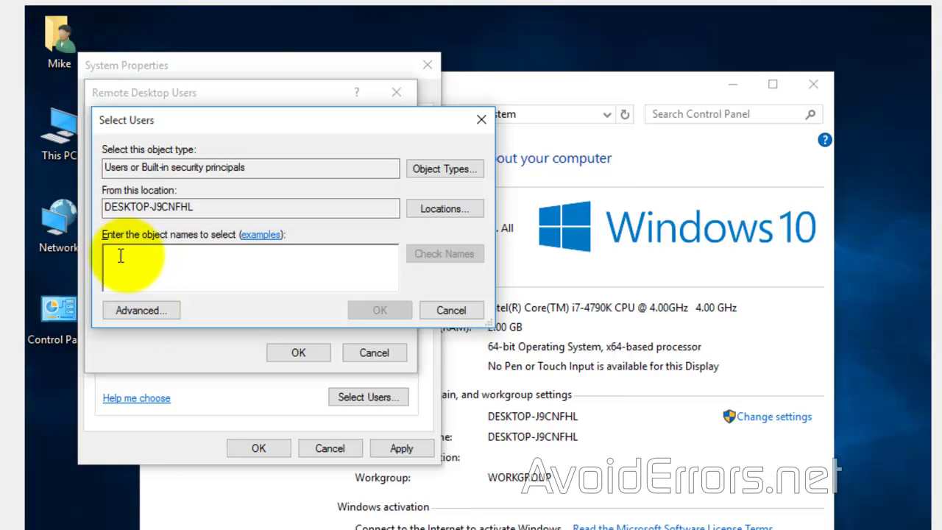
type("mike")
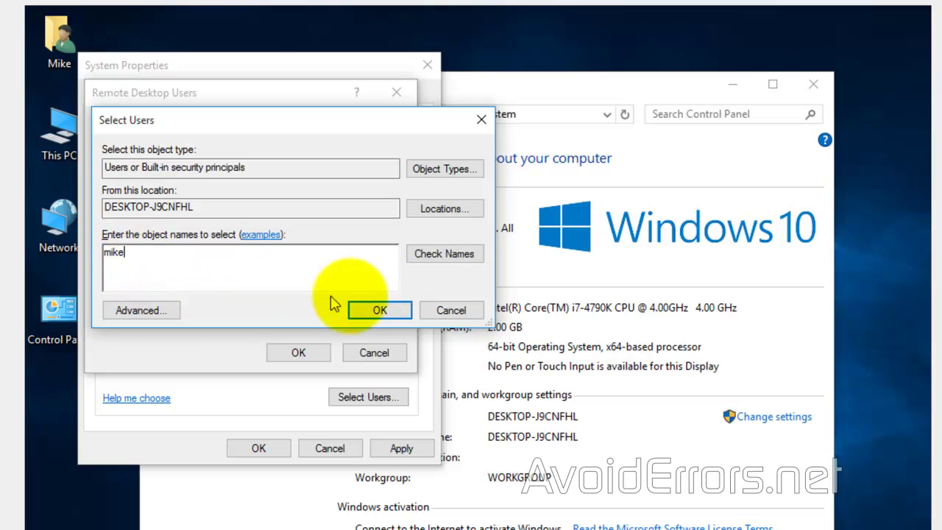
left_click(445, 254)
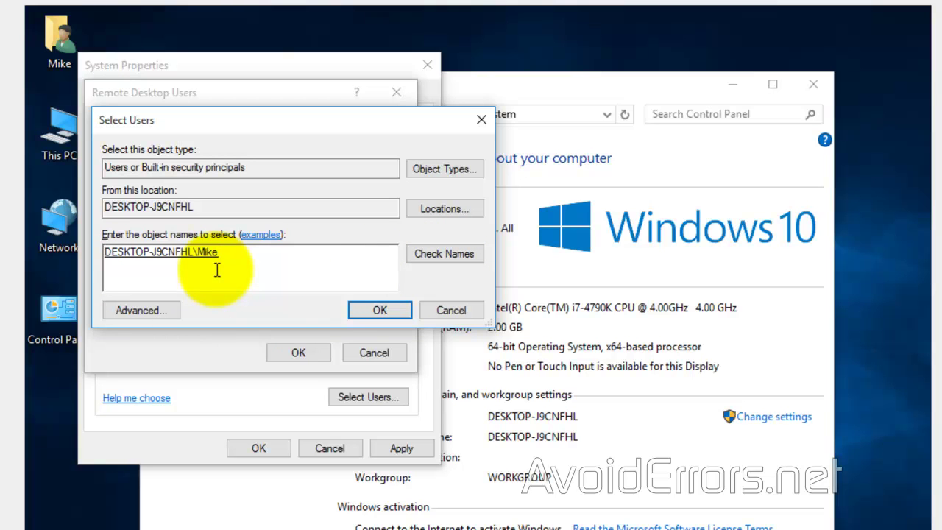
left_click(450, 312)
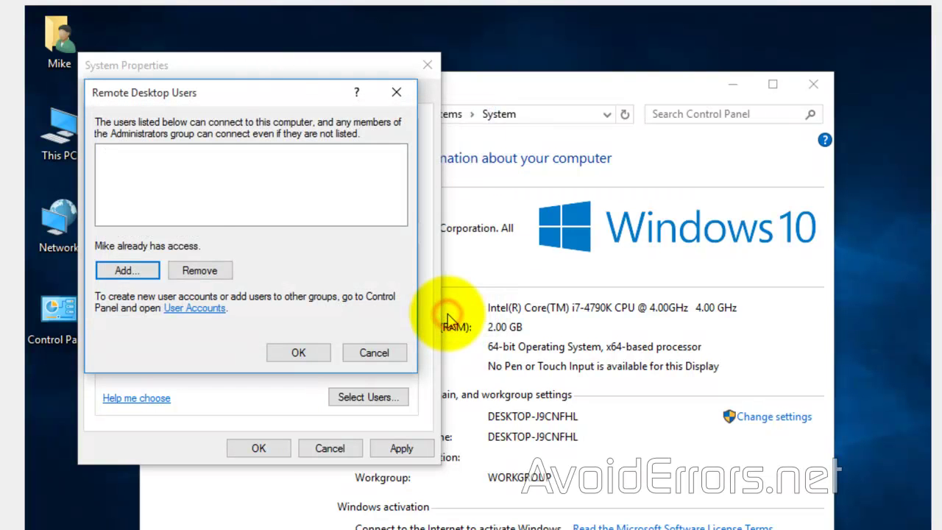
left_click(377, 356)
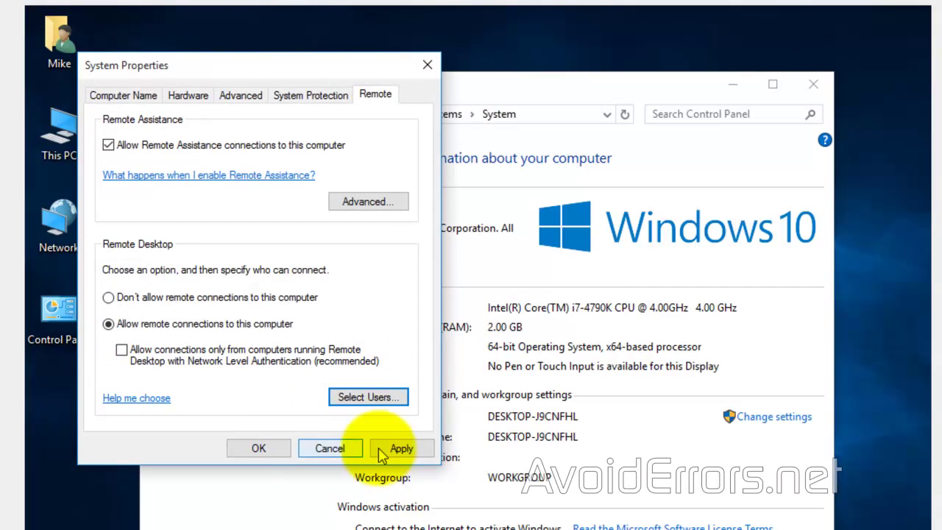
left_click(391, 449)
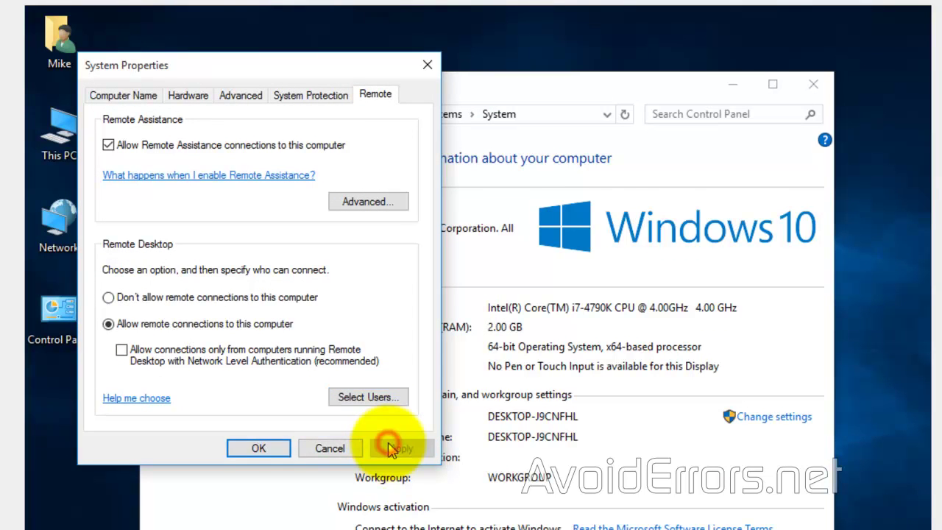
Step: Confirm the remote settings with OK, closing System Properties
left_click(259, 449)
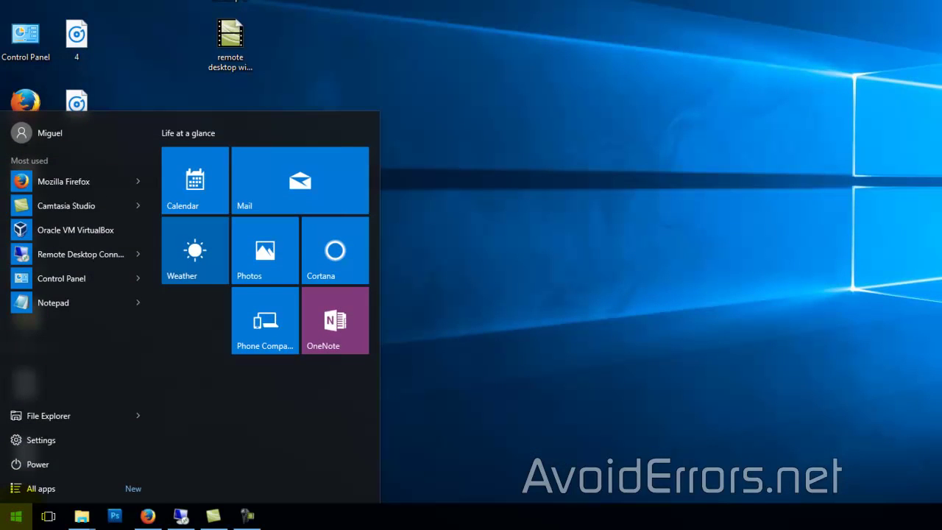
Step: Launch Remote Desktop Connection from Start and connect to 10.0.0.10
type("remote")
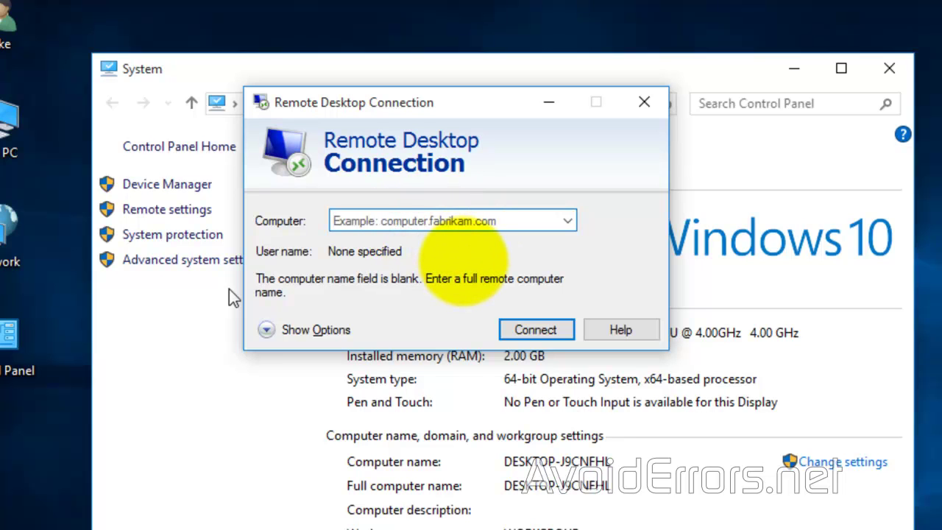
type("10.")
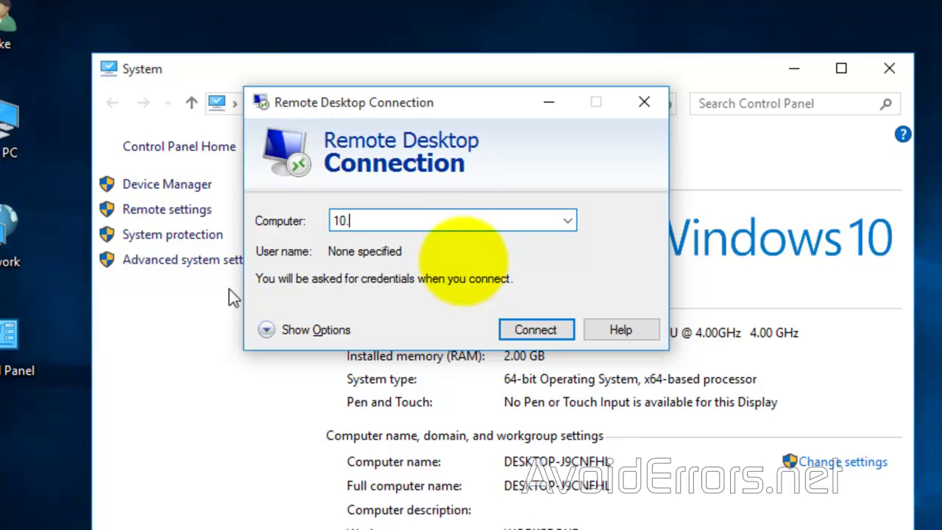
type("0.0.10")
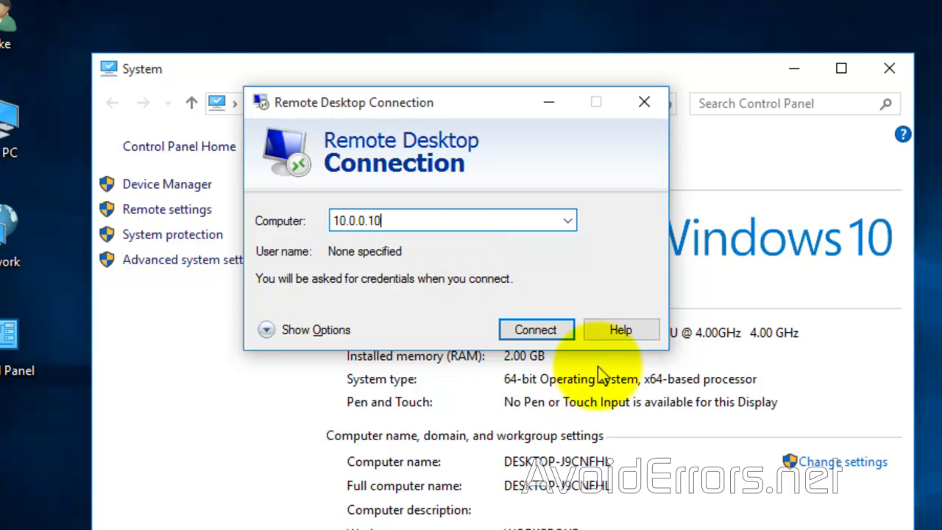
left_click(563, 330)
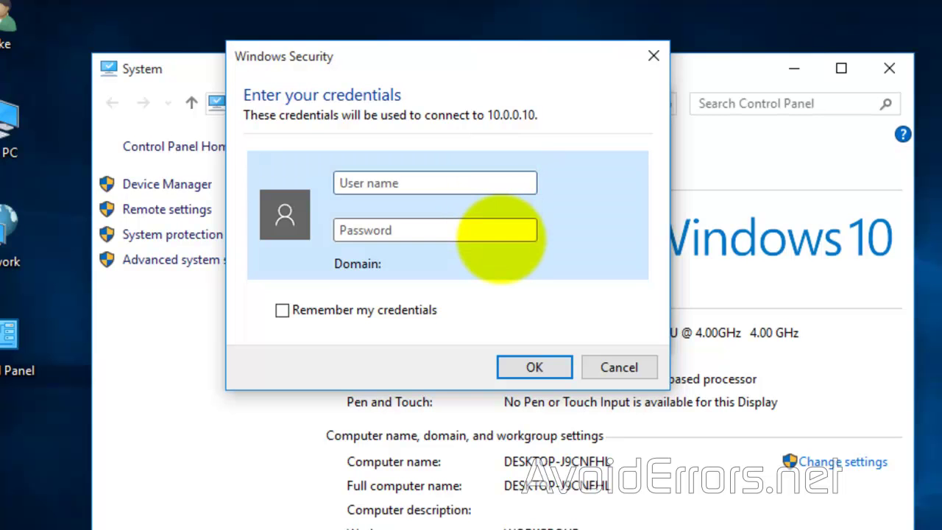
Step: Sign in with the account's username and password, remember the credentials, and trust the certificate
type("Mike")
key("Tab")
type("*******")
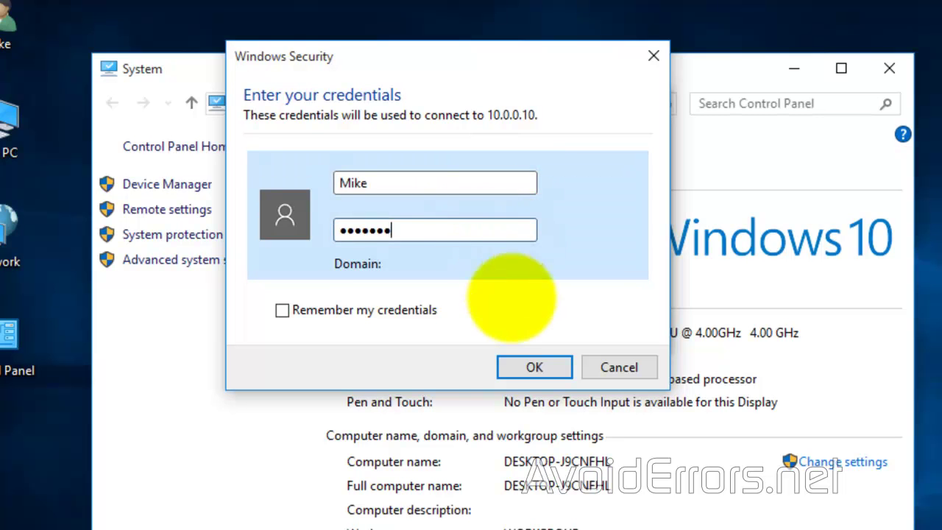
left_click(307, 310)
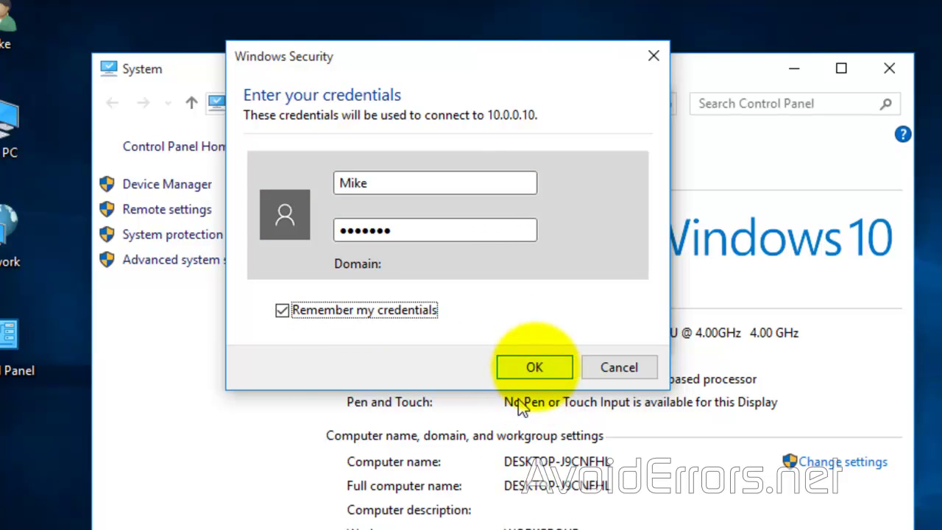
left_click(535, 367)
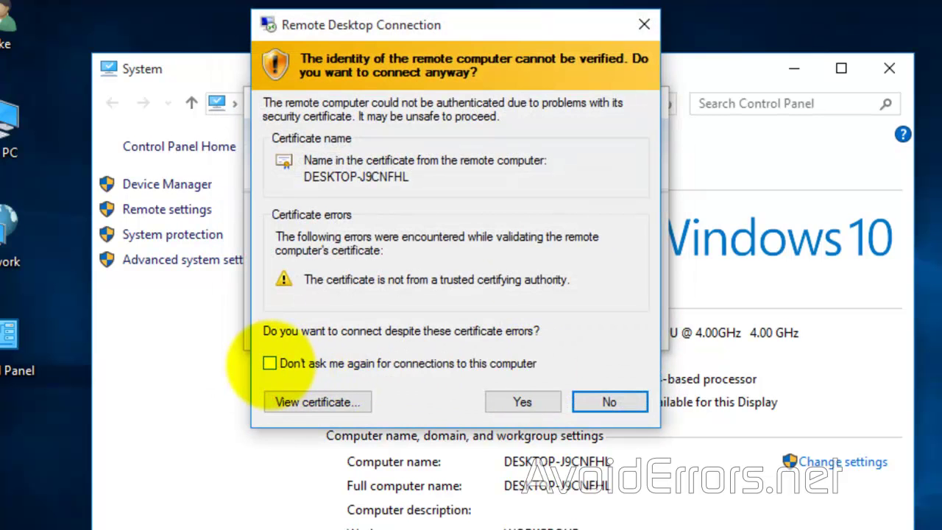
left_click(270, 363)
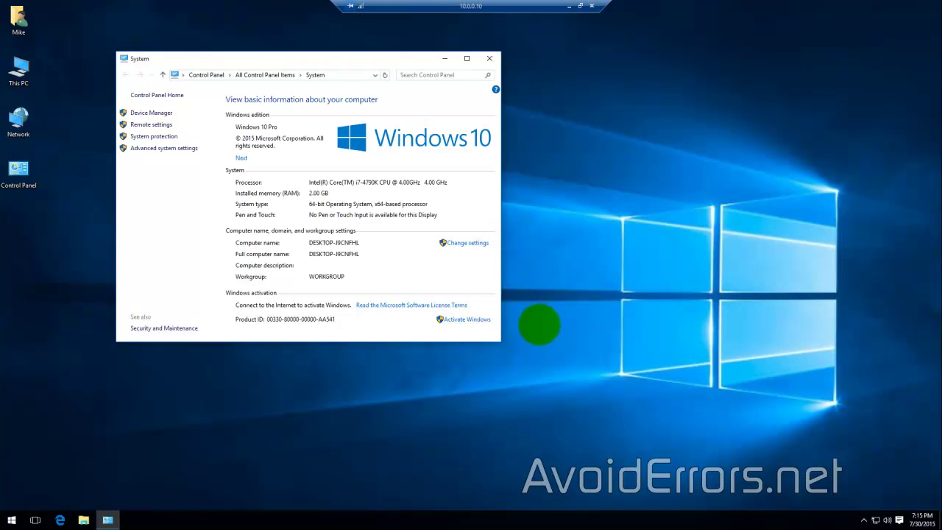
Step: Move the remote System window down and right, toggling the session windowed and back to full screen
left_click_drag(417, 63, 515, 92)
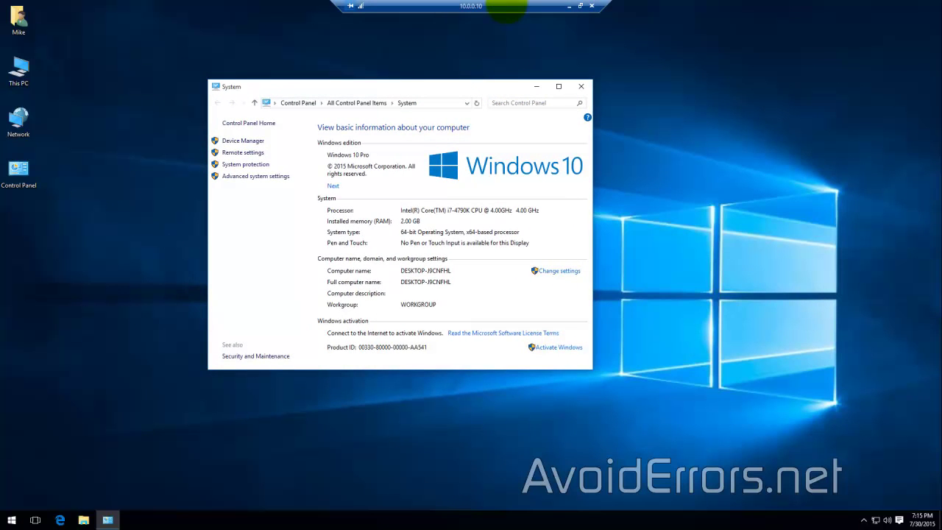
double_click(506, 6)
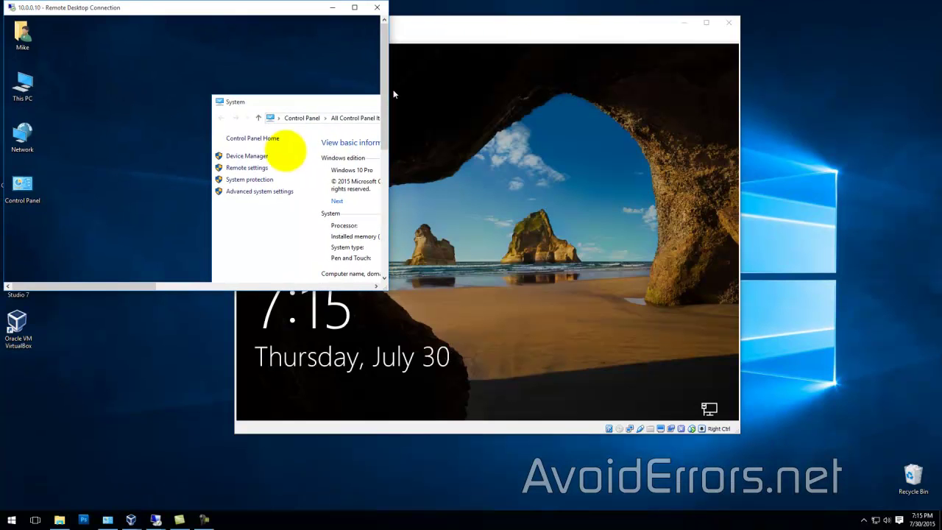
double_click(284, 7)
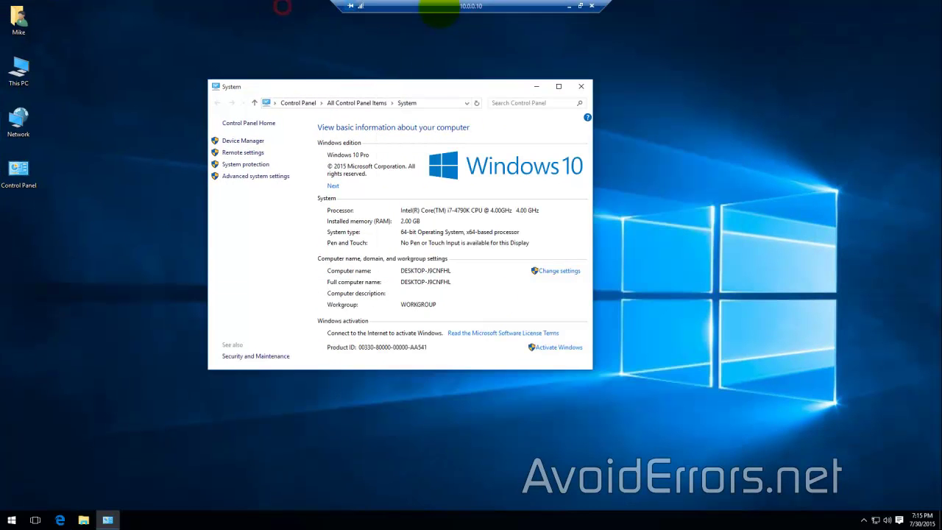
left_click_drag(400, 88, 491, 139)
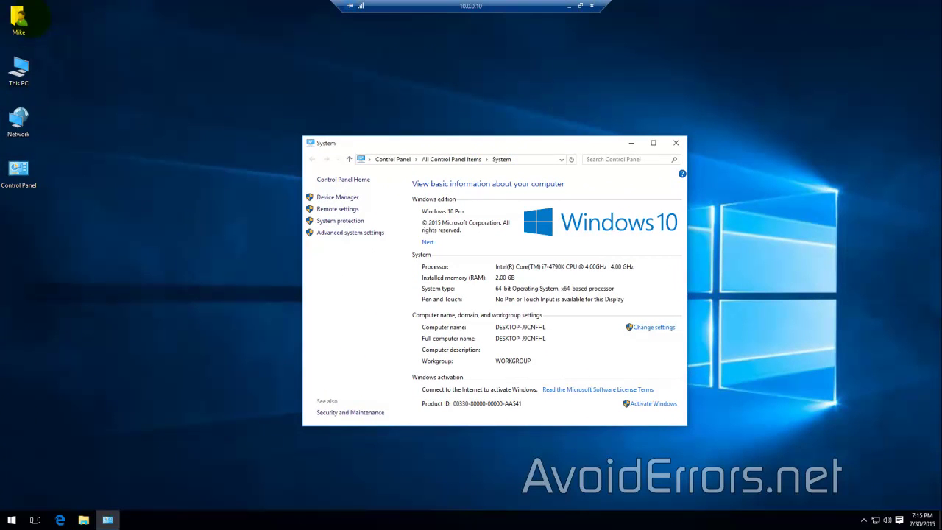
left_click(29, 18)
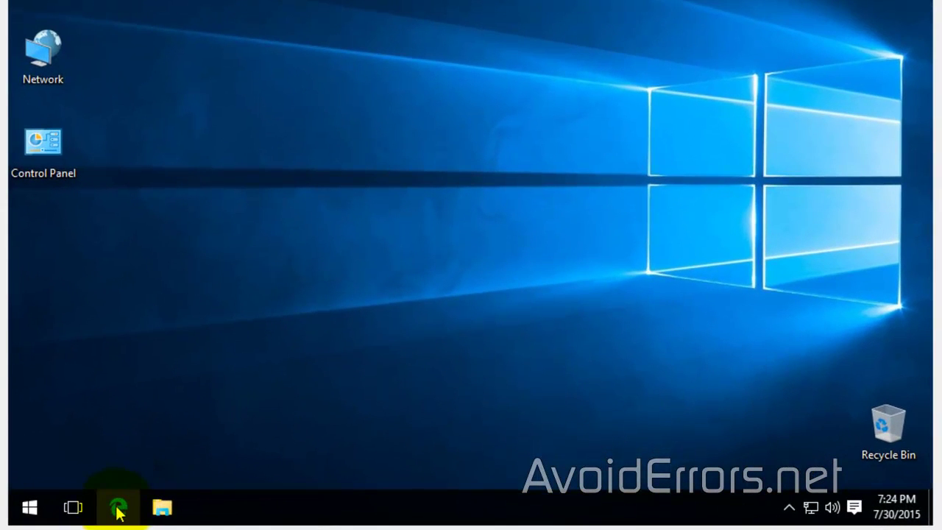
Step: Open Microsoft Edge and paste the iplocation.net find-ip-address URL into the address bar
left_click(118, 509)
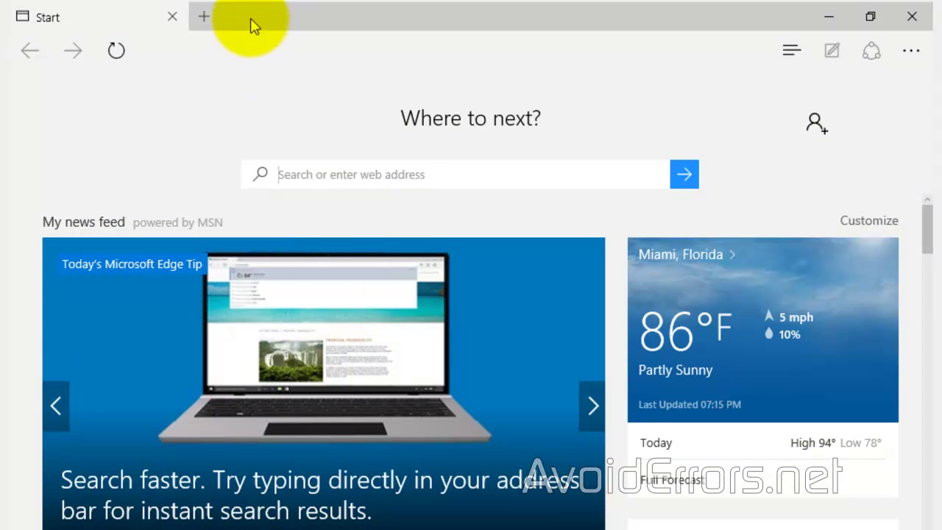
left_click(250, 22)
left_click(249, 51)
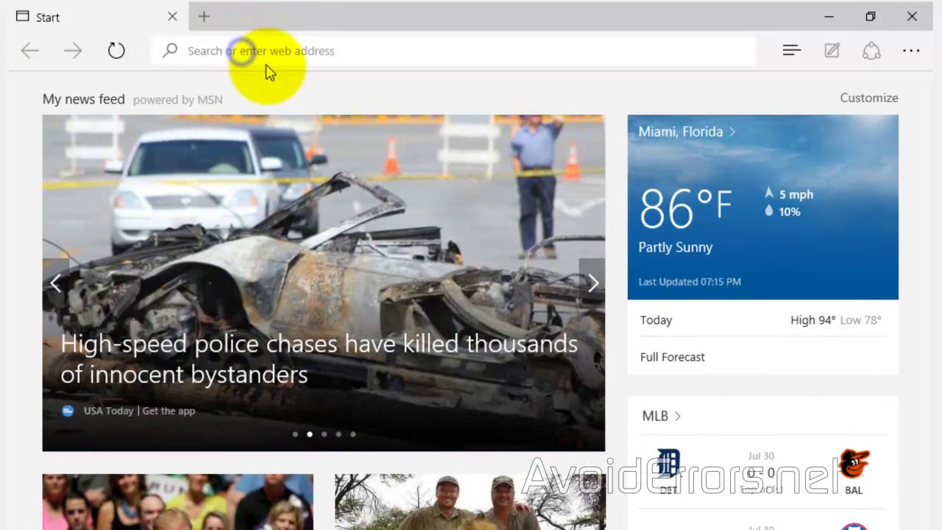
right_click(272, 66)
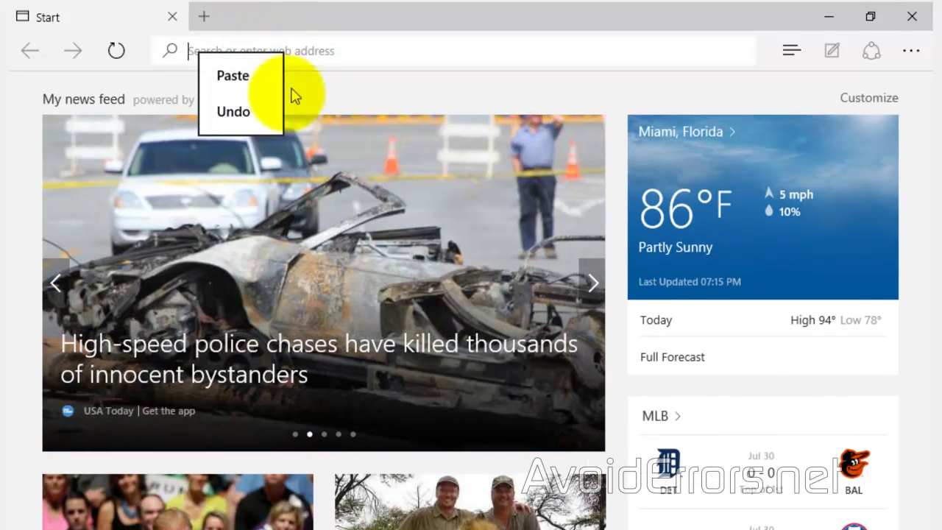
left_click(242, 81)
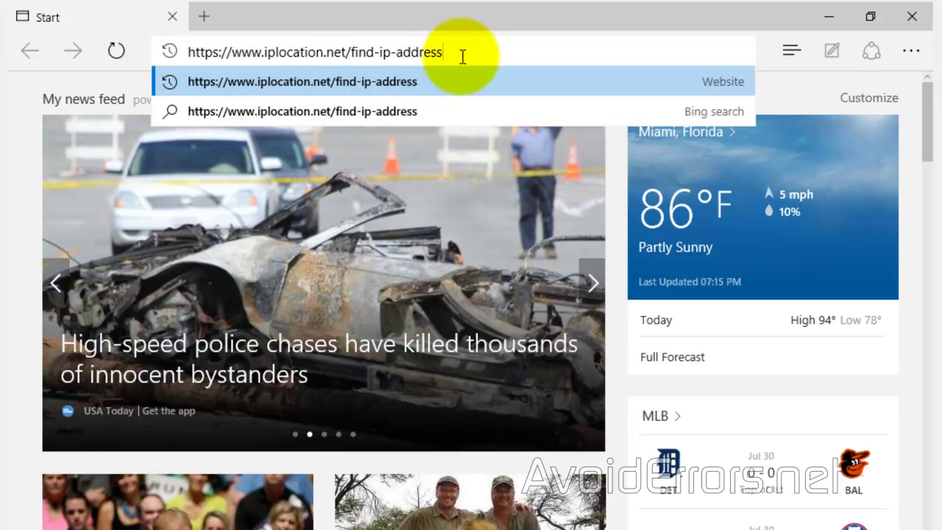
left_click_drag(457, 51, 164, 52)
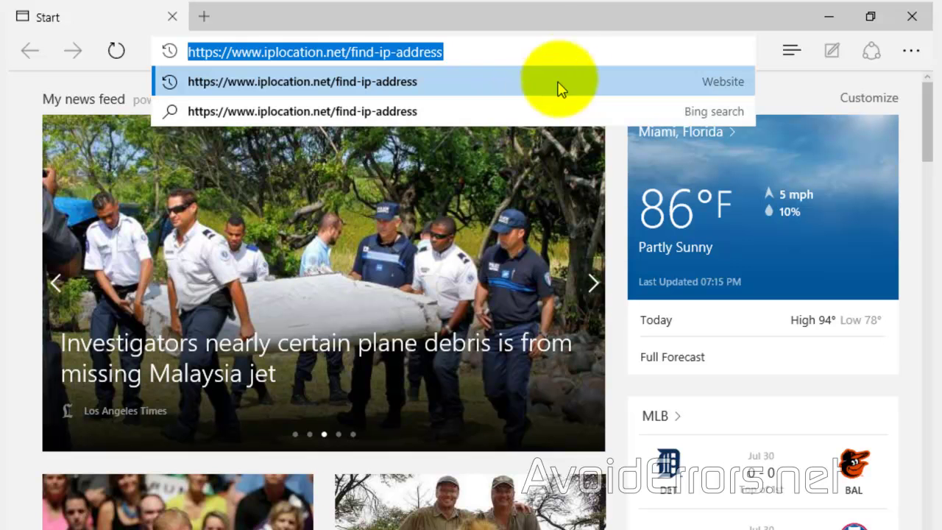
left_click(558, 47)
key("Return")
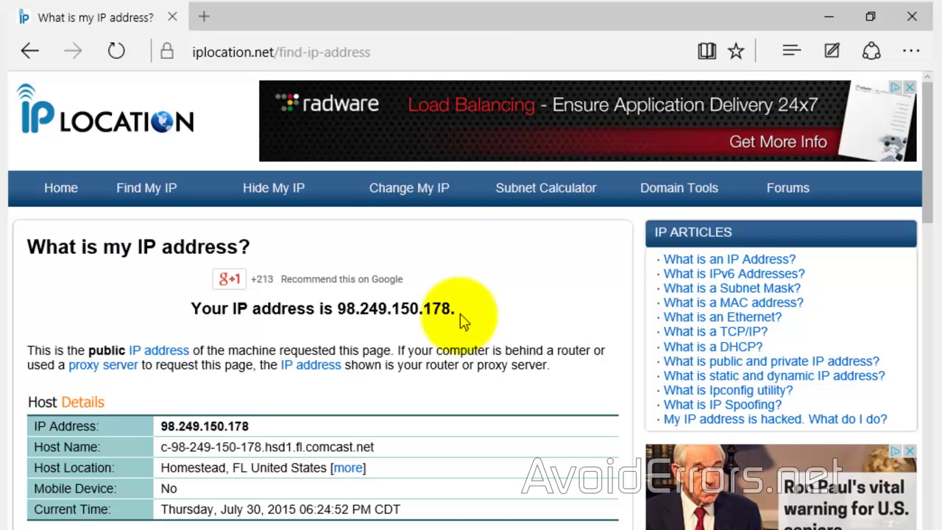
left_click_drag(457, 309, 326, 311)
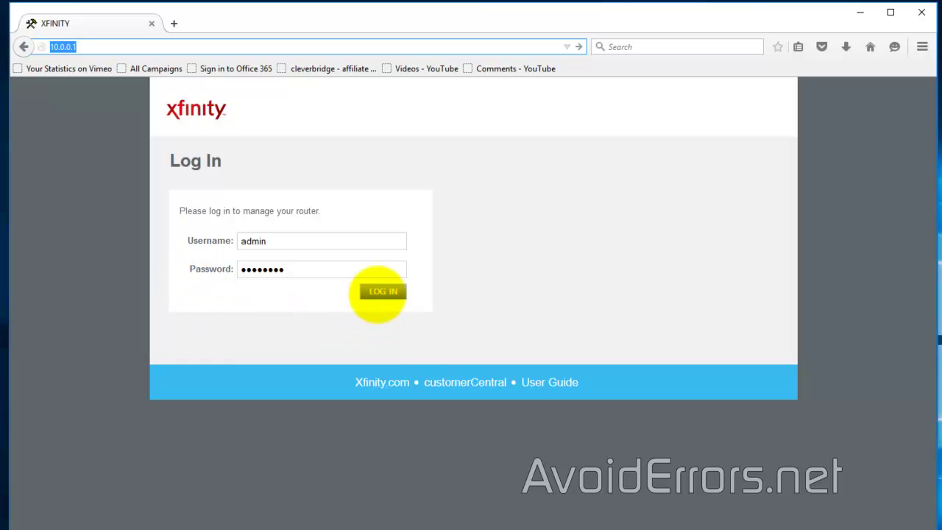
Step: Log in to the Xfinity router, go to Advanced > Port Forwarding, and begin adding a service
left_click(379, 292)
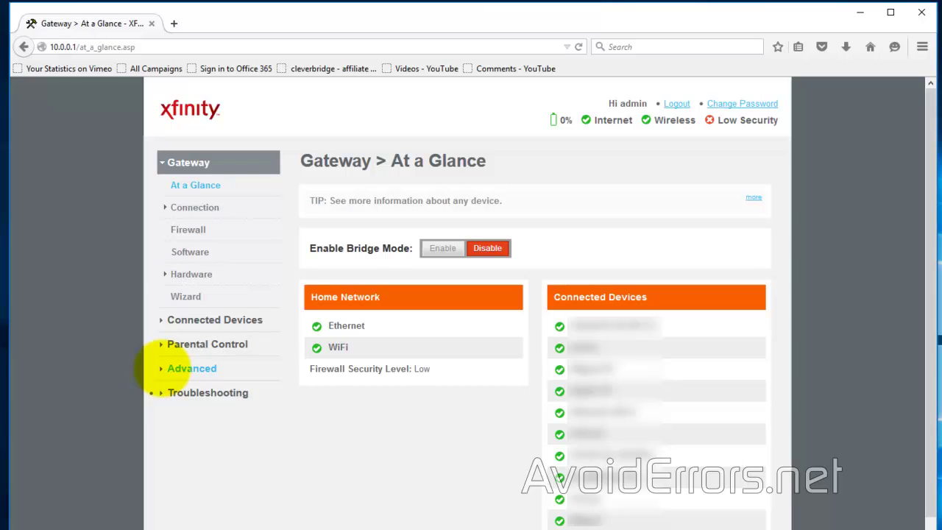
left_click(165, 369)
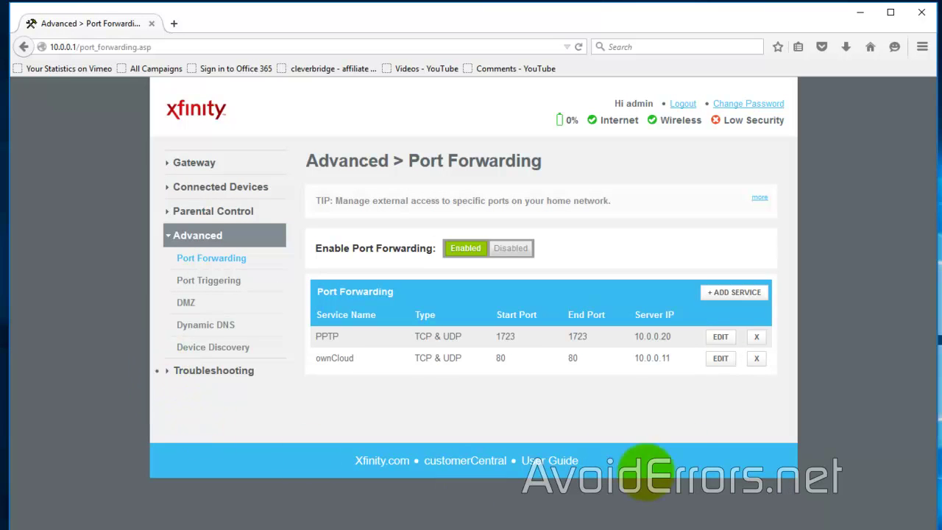
left_click(739, 293)
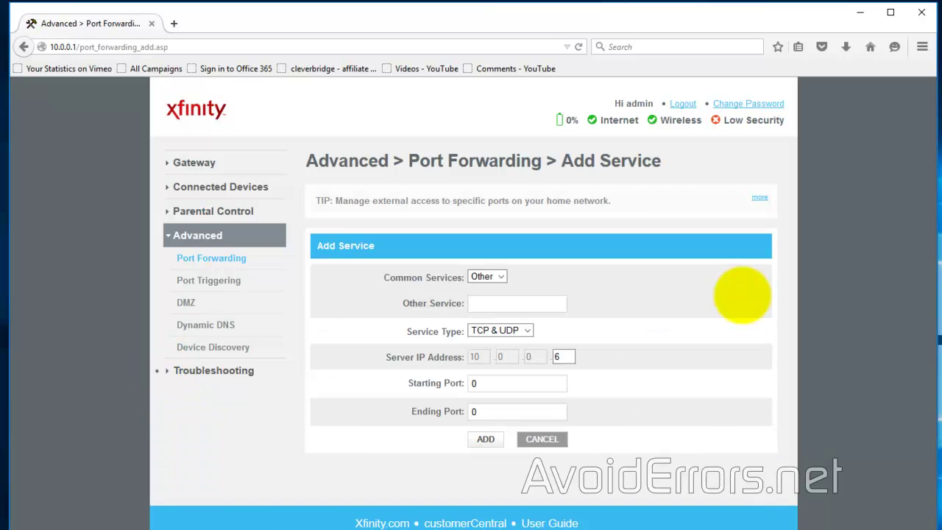
Step: Add an 'RDP' forwarding rule for ports 3389–3389 to server 10.0.0.10
left_click(540, 306)
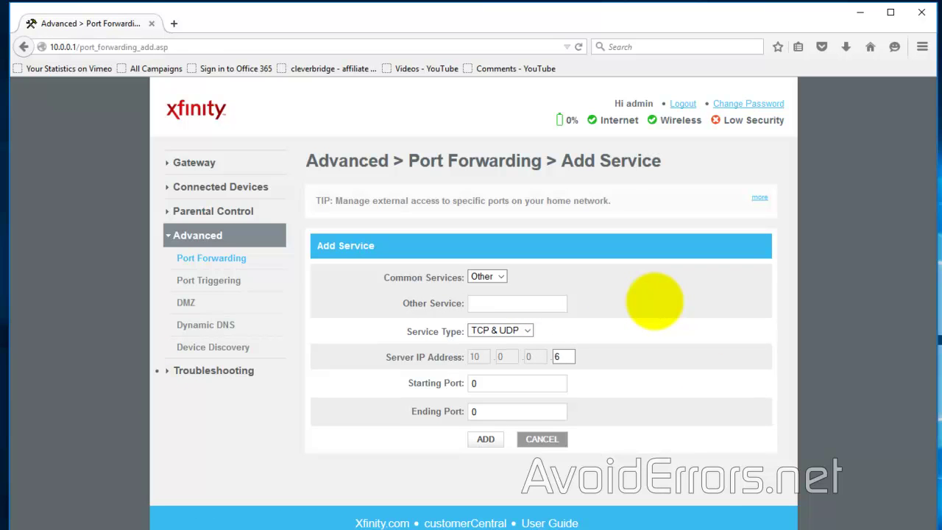
type("RDP")
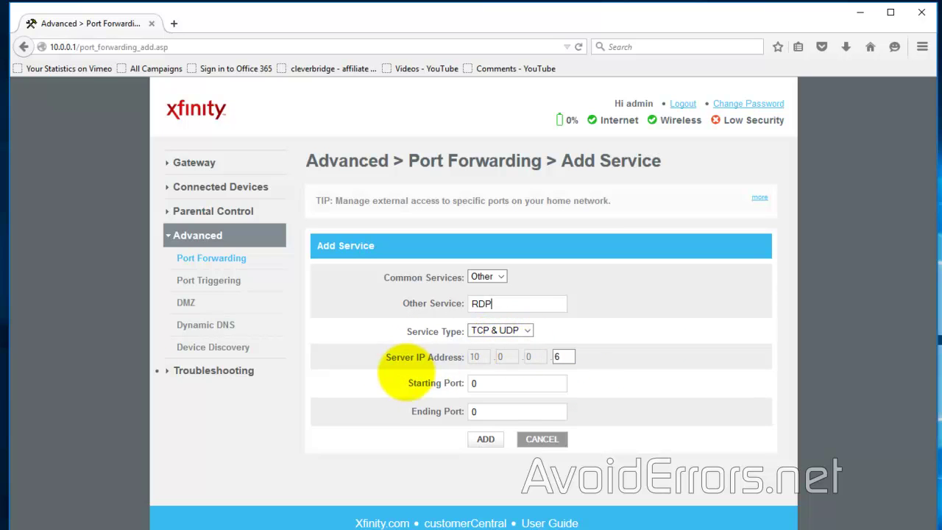
double_click(564, 357)
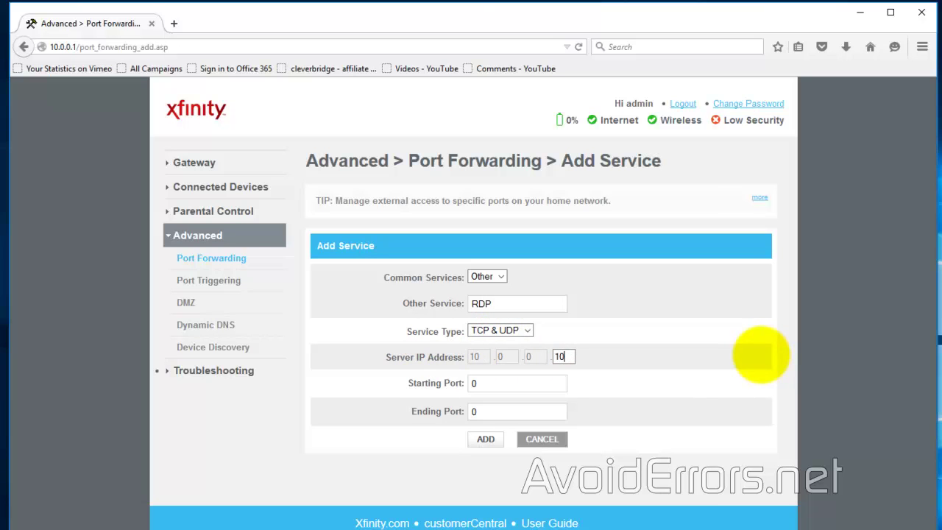
double_click(489, 383)
type("3389")
key("Tab")
type("3389")
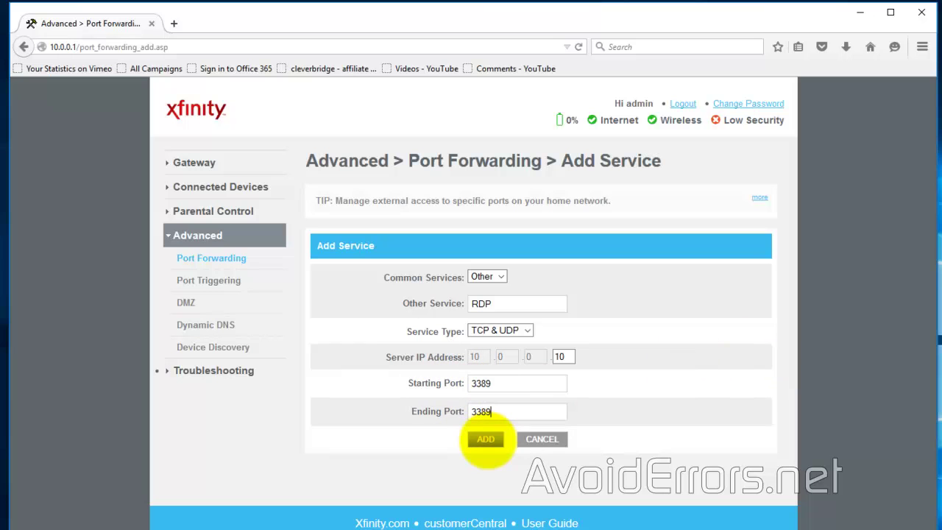
left_click(486, 439)
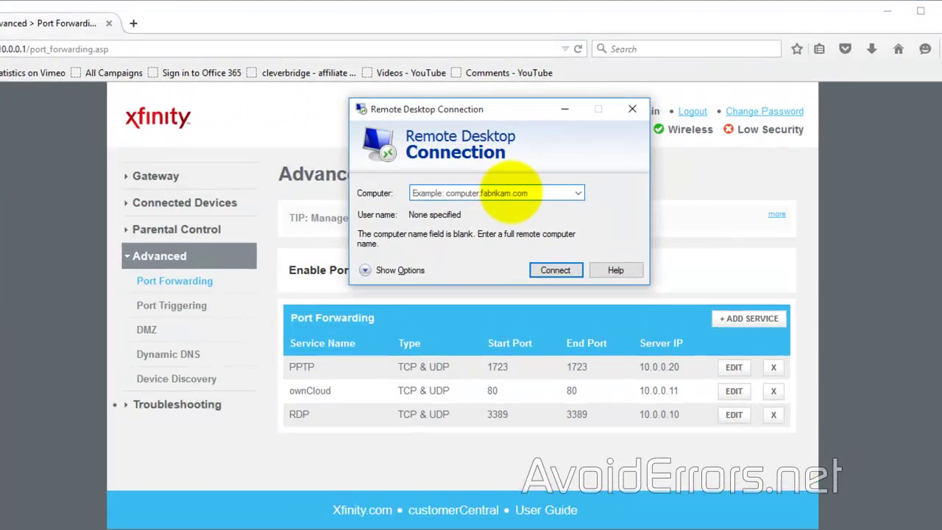
type("98.249.150.178")
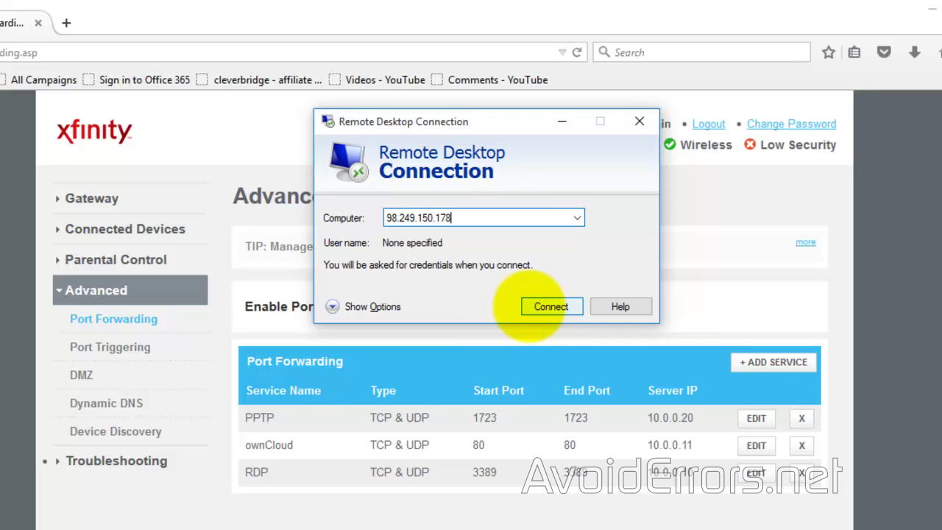
left_click(532, 305)
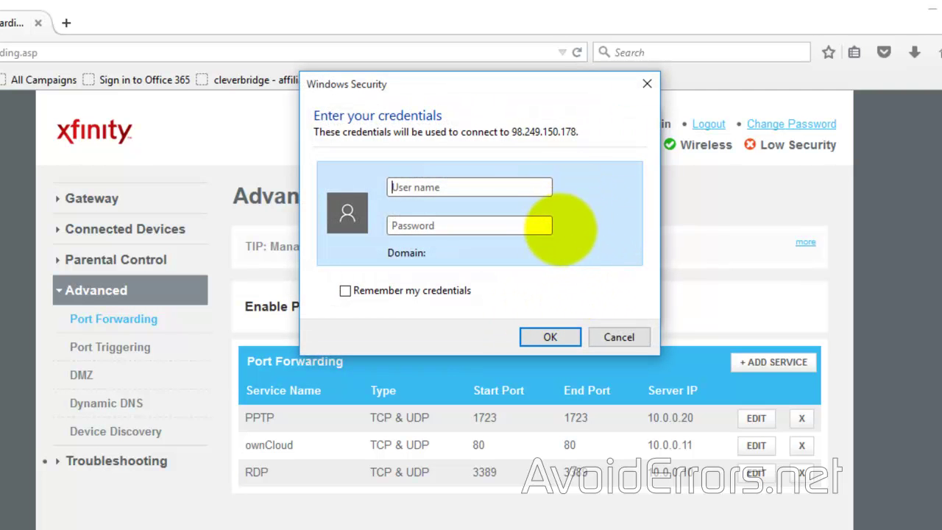
type("Mike")
key("Tab")
type("*******")
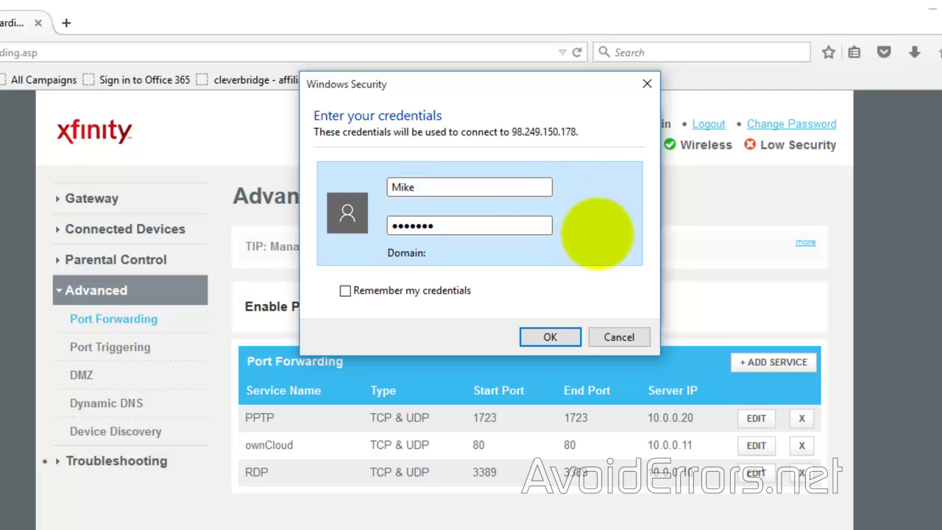
Step: Remember the credentials and permanently trust the remote PC's certificate to open the session
left_click(460, 290)
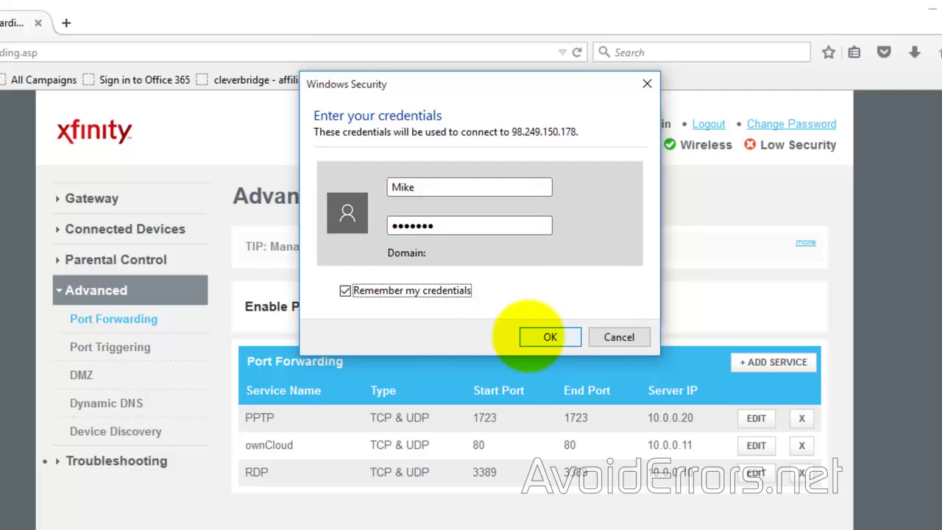
left_click(532, 333)
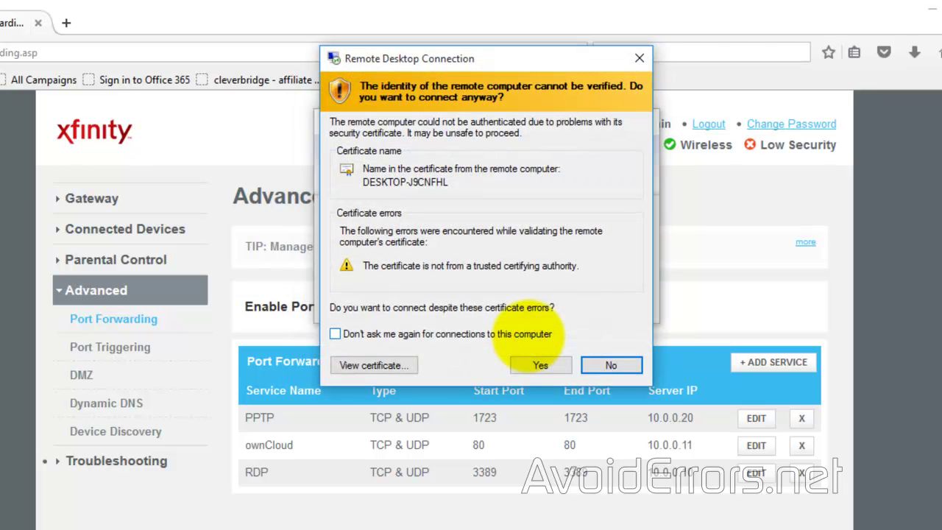
left_click(531, 333)
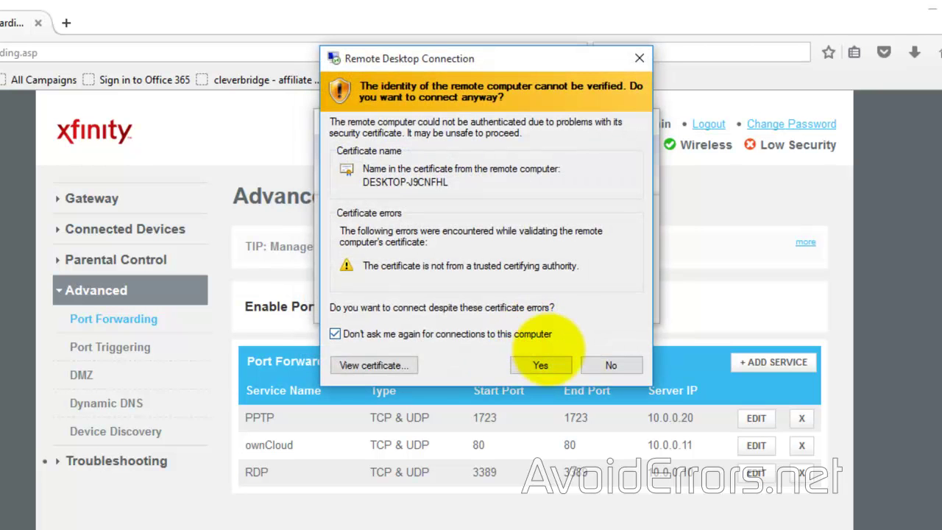
left_click(560, 363)
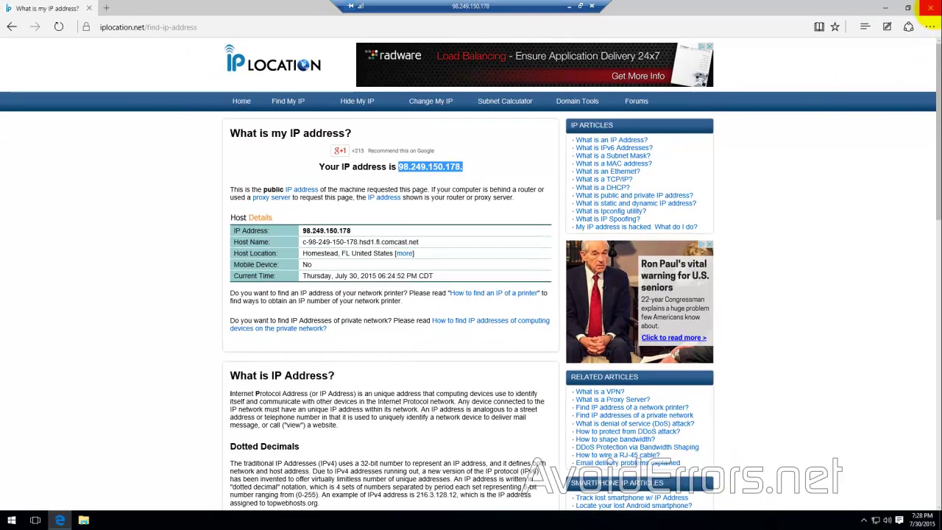
Step: Close the Edge window inside the remote session to reveal the remote desktop
left_click(931, 7)
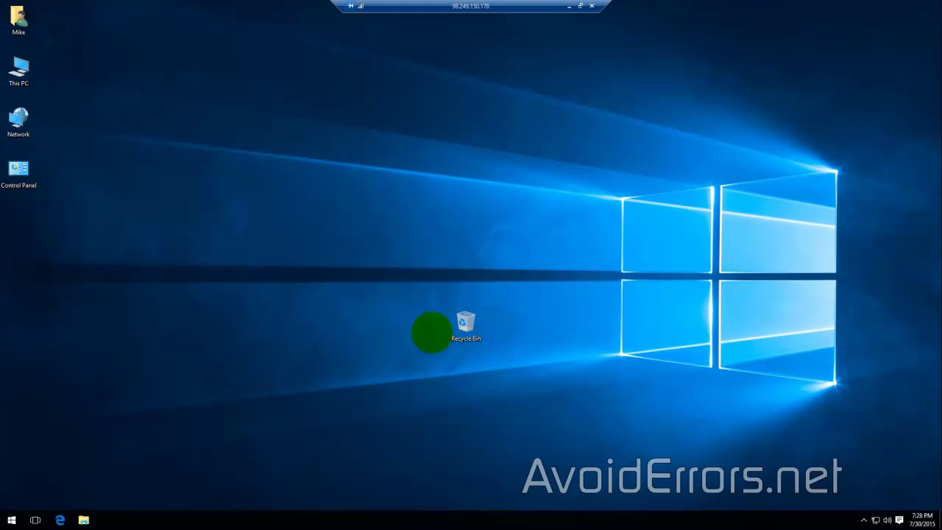